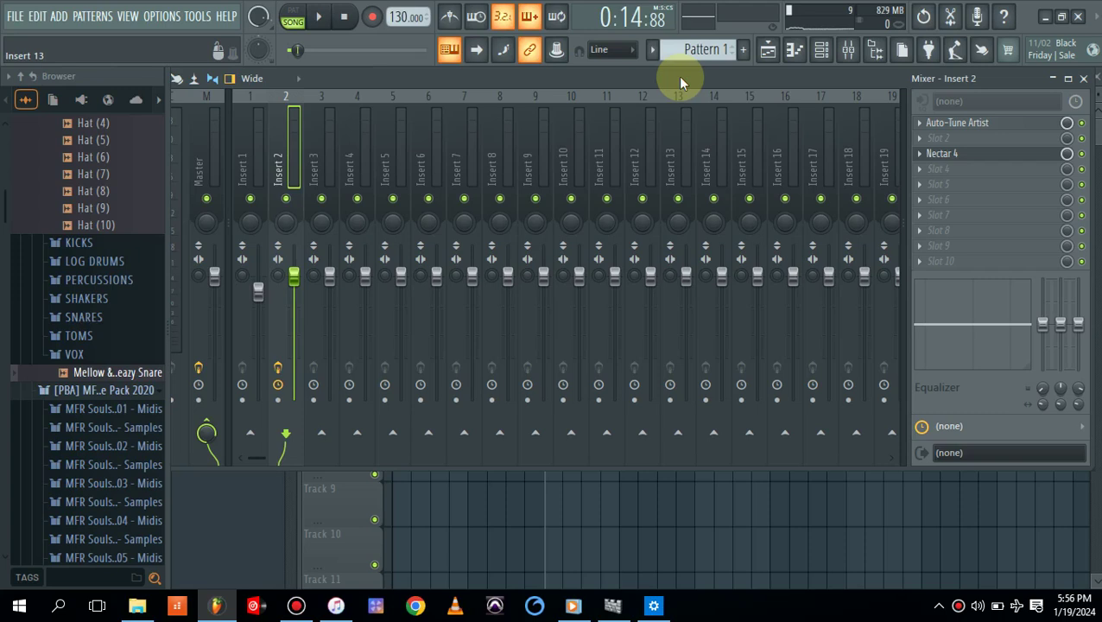
- Review the Auto-Tune Artist settings on mixer Insert 2 and play the song to hear the vocal
left_click(985, 123)
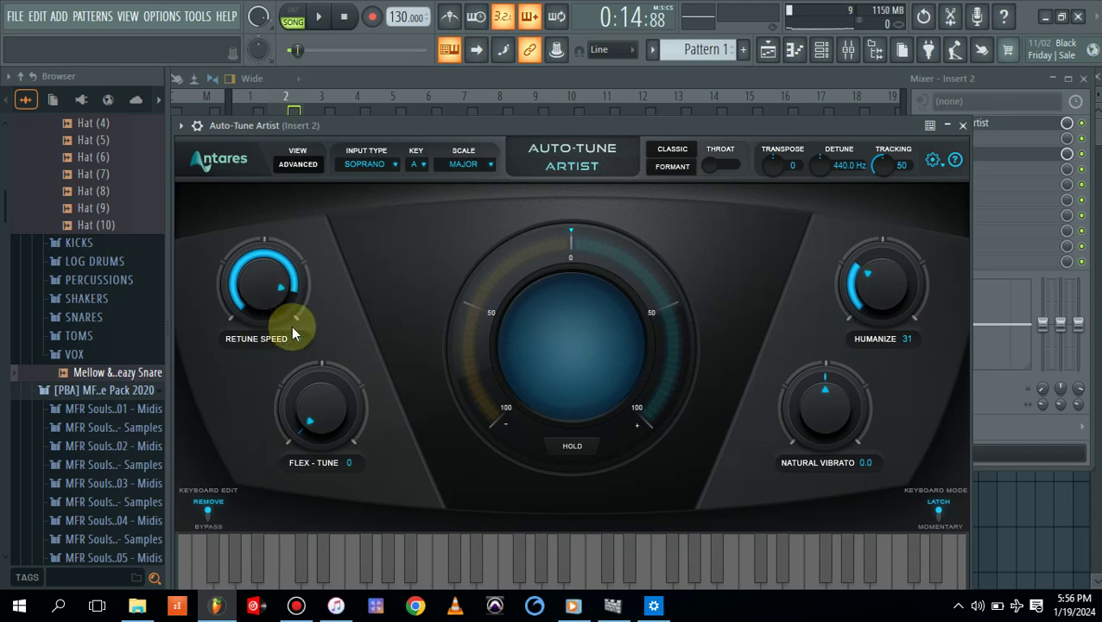
left_click(962, 125)
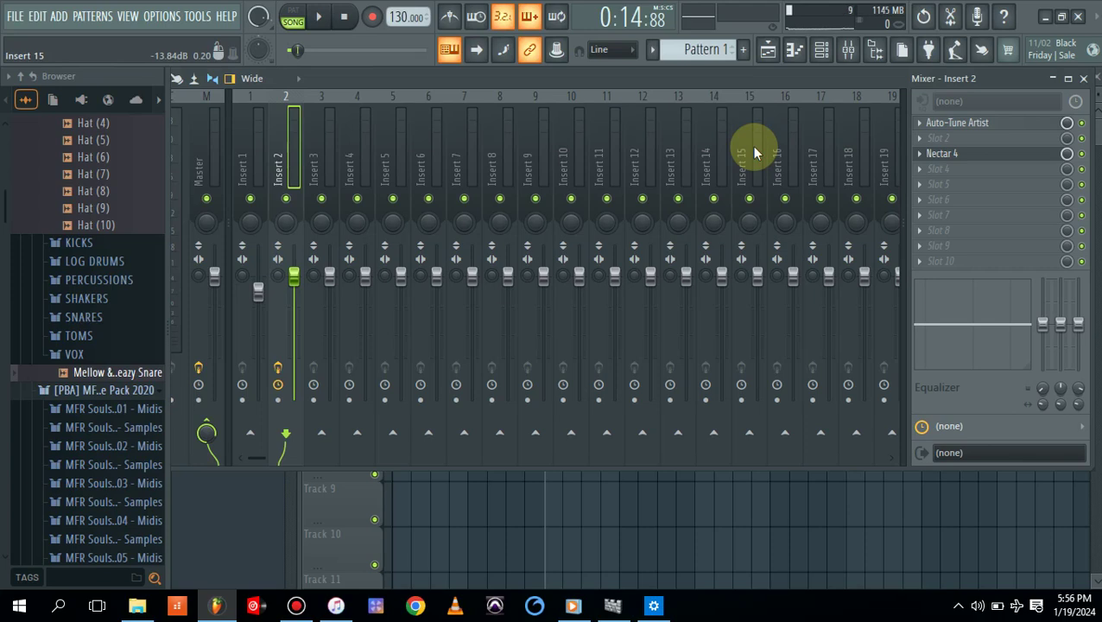
key("space")
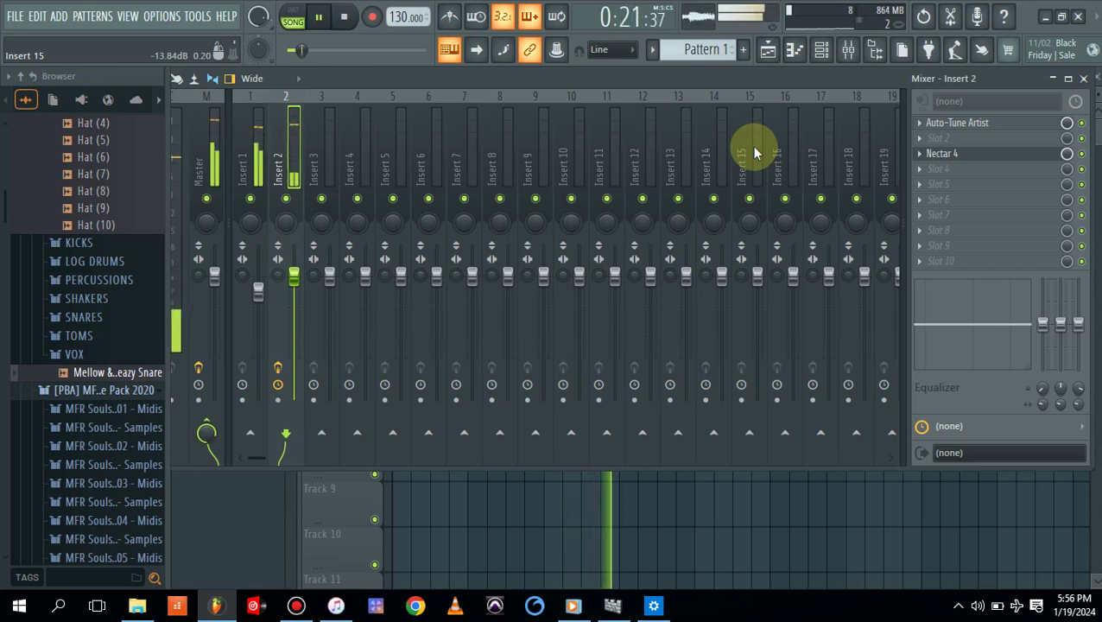
key("space")
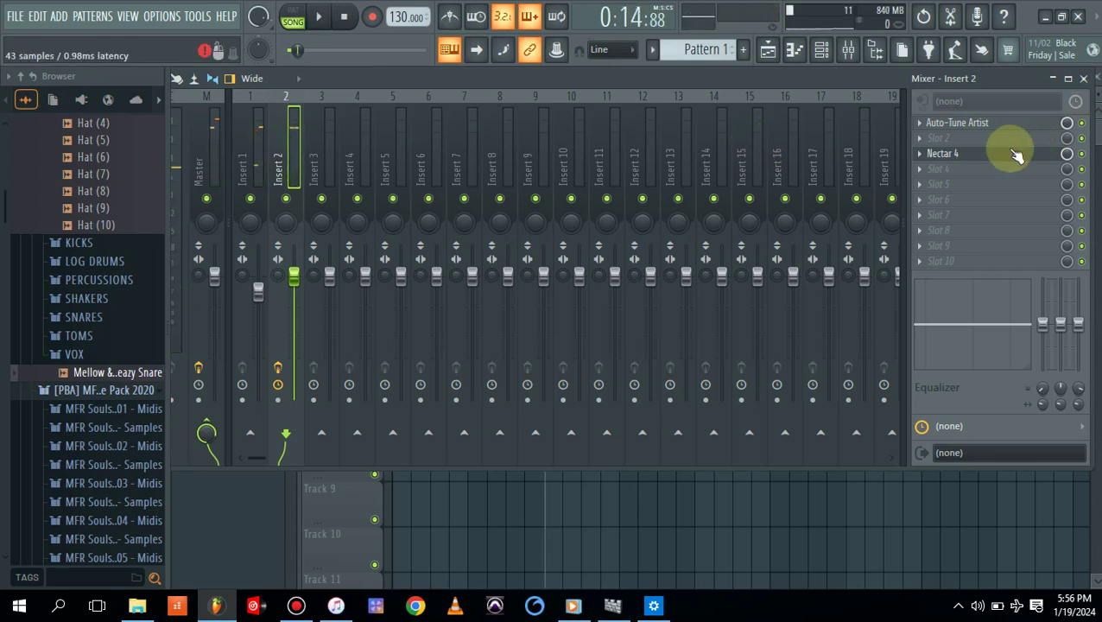
- Run Nectar 4's Vocal Assistant on Insert 2 during song playback until it generates its custom processing, and stop playback
left_click(1015, 153)
left_click(991, 158)
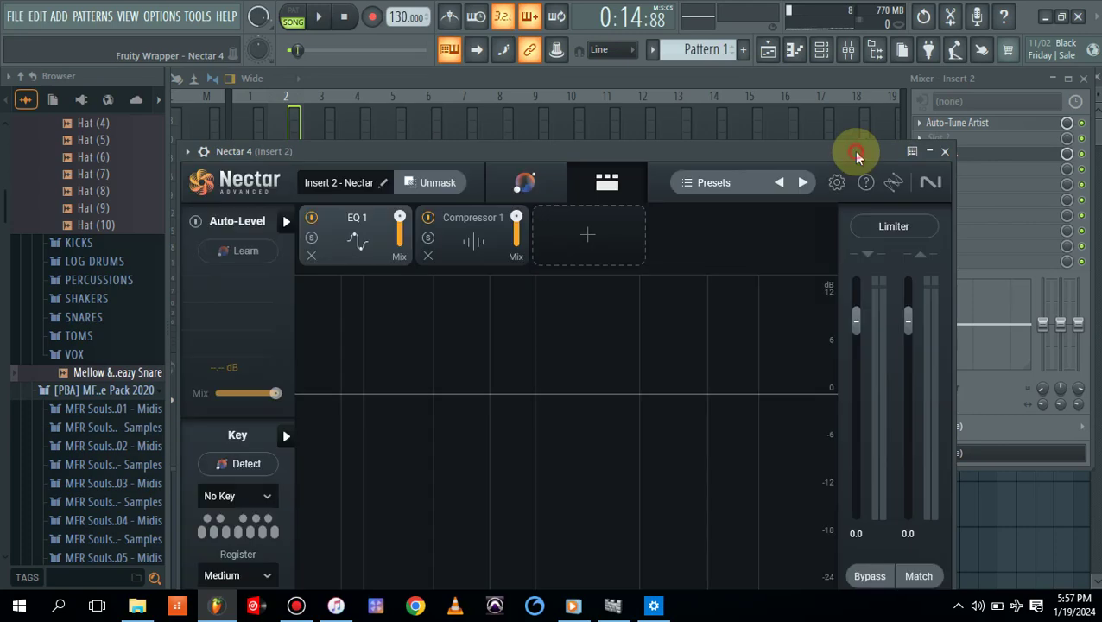
left_click_drag(853, 150, 906, 116)
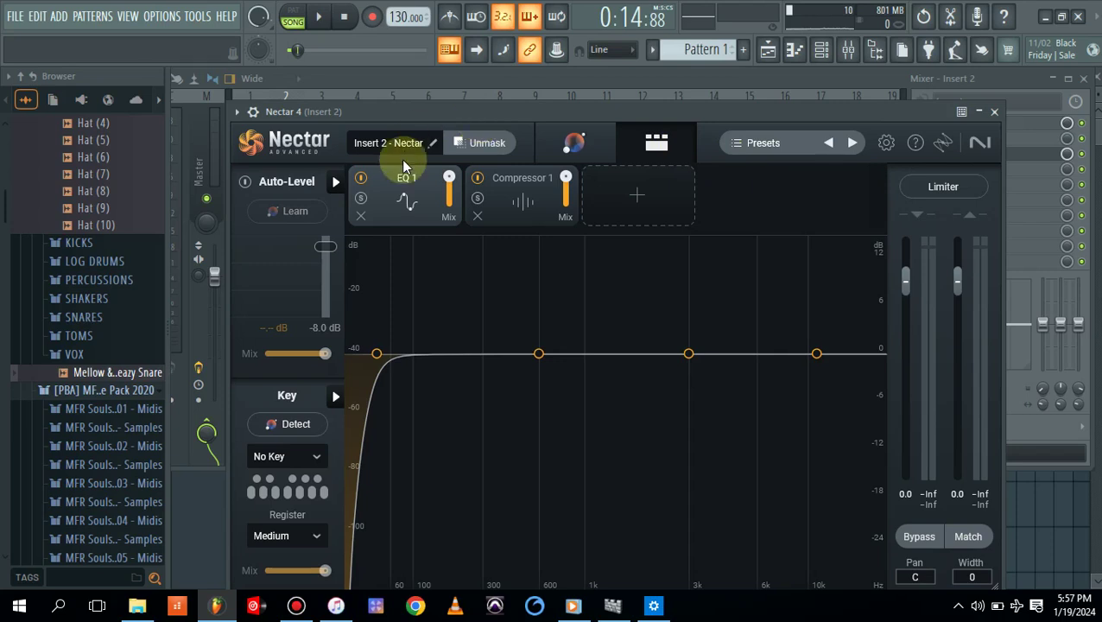
left_click(319, 17)
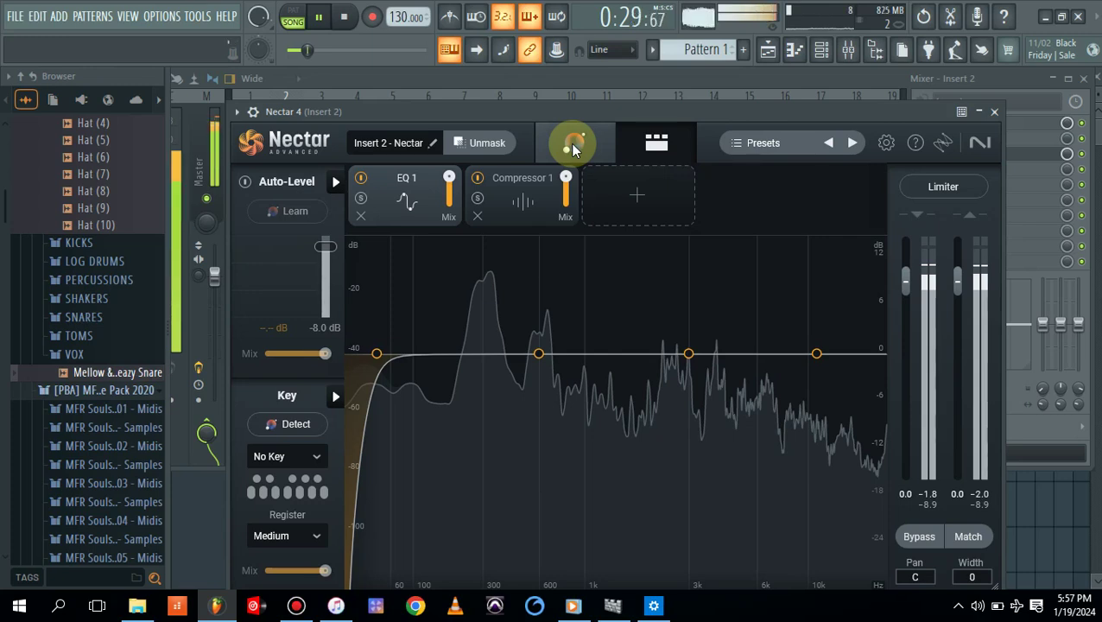
left_click(573, 149)
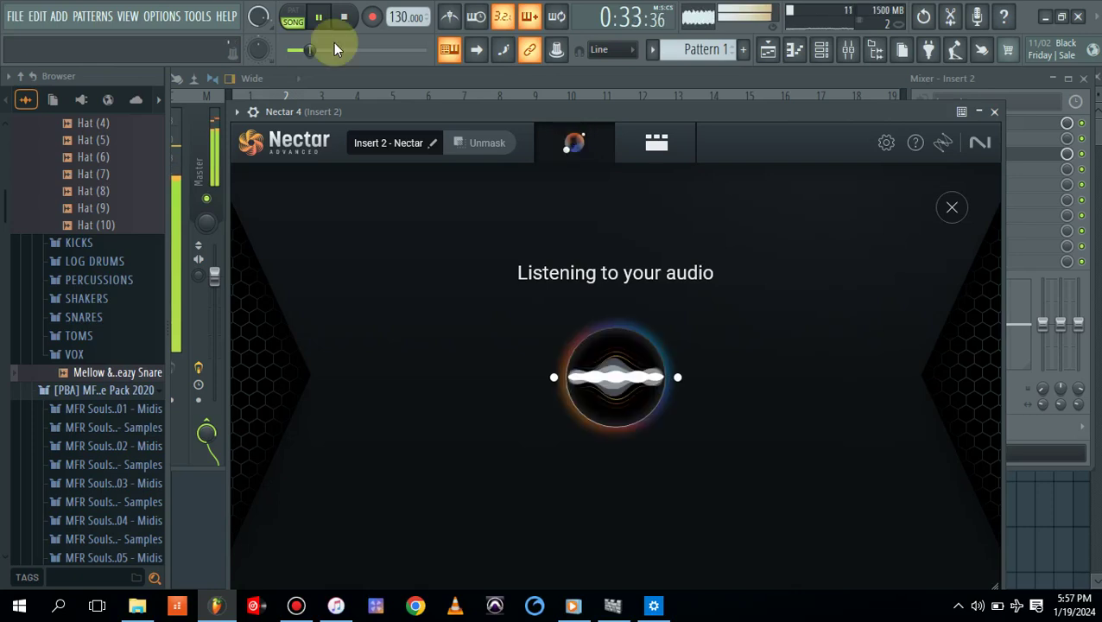
left_click_drag(336, 49, 341, 49)
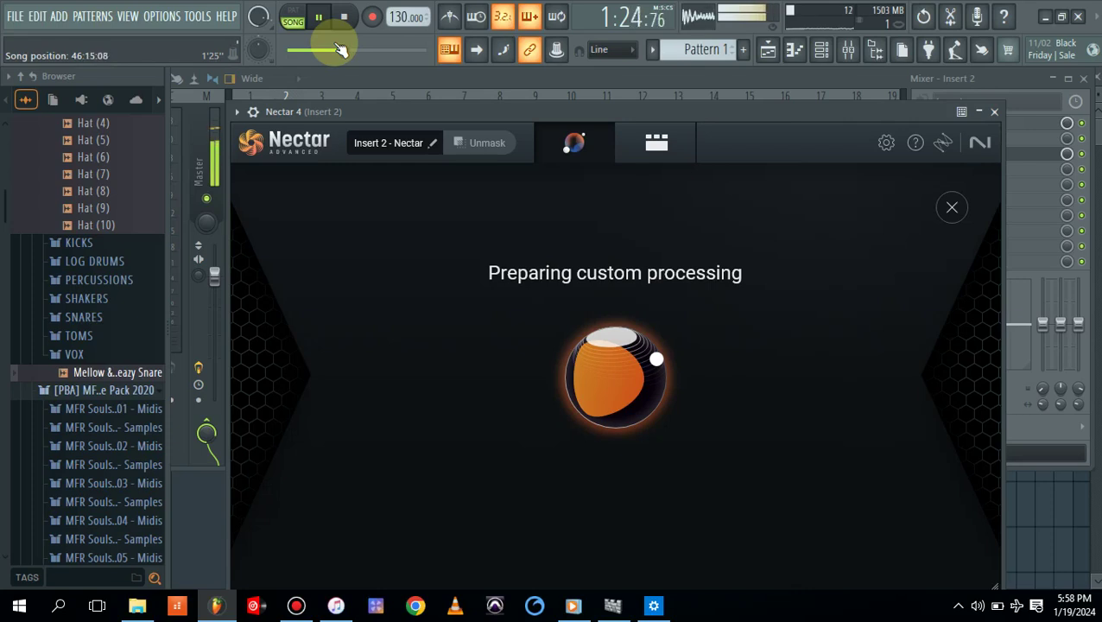
left_click_drag(344, 50, 331, 50)
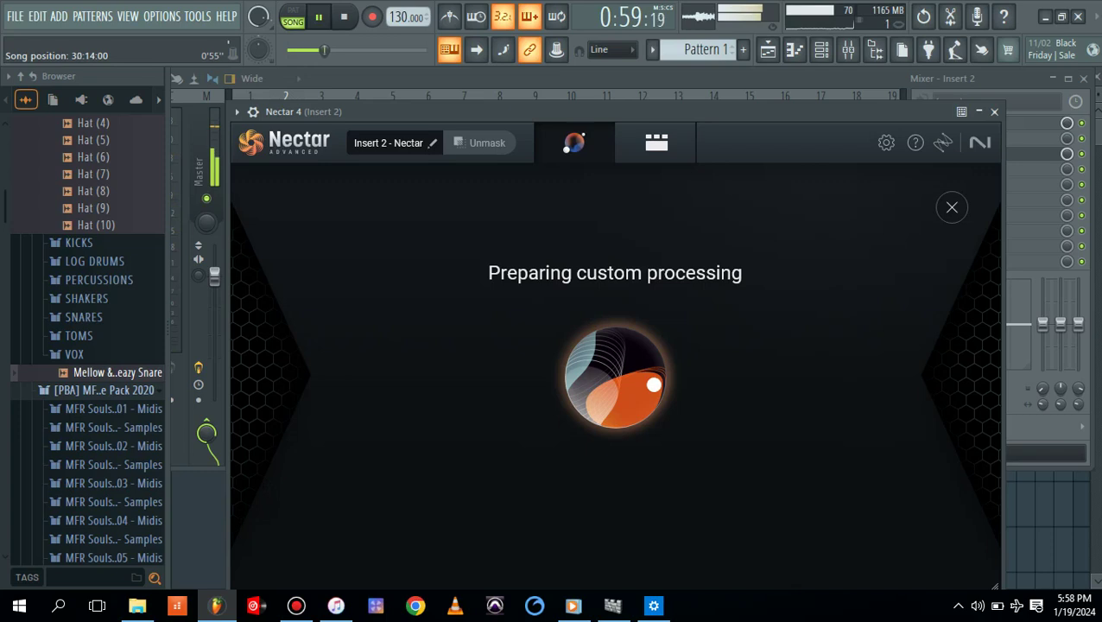
left_click_drag(325, 54, 295, 52)
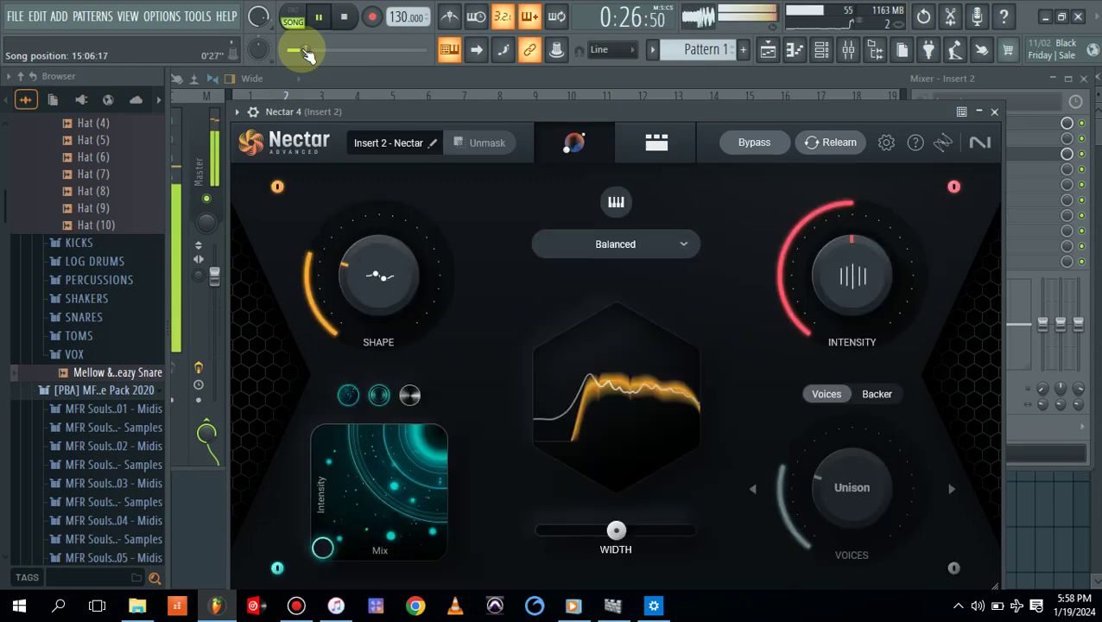
key("space")
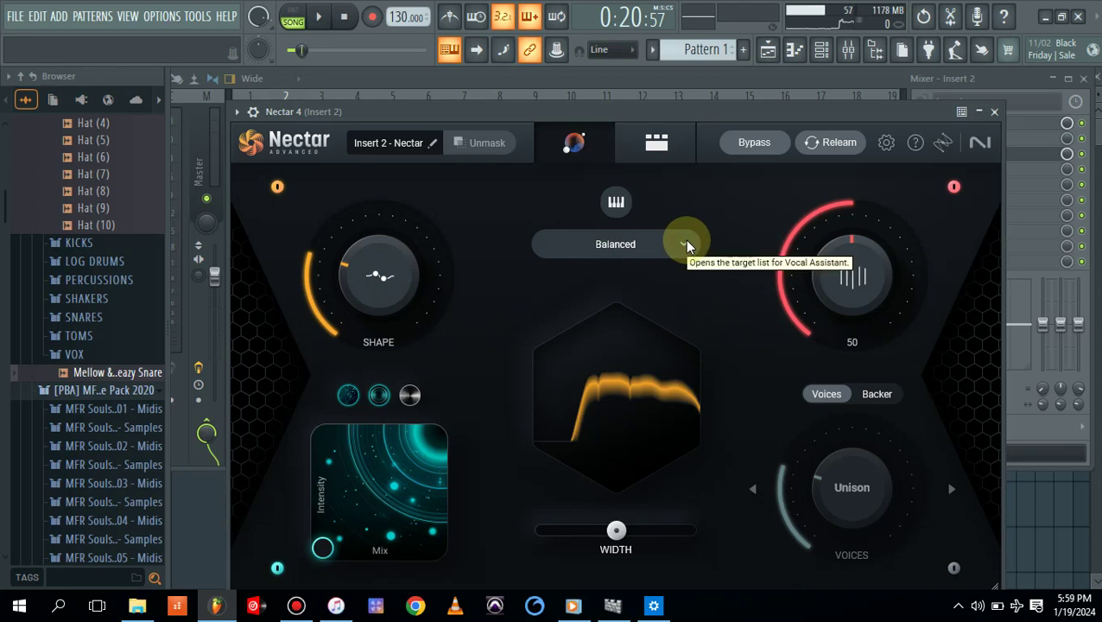
- Check the Vocal Assistant's target list, and audition the processed vocal with the beat while viewing the playlist
left_click(688, 246)
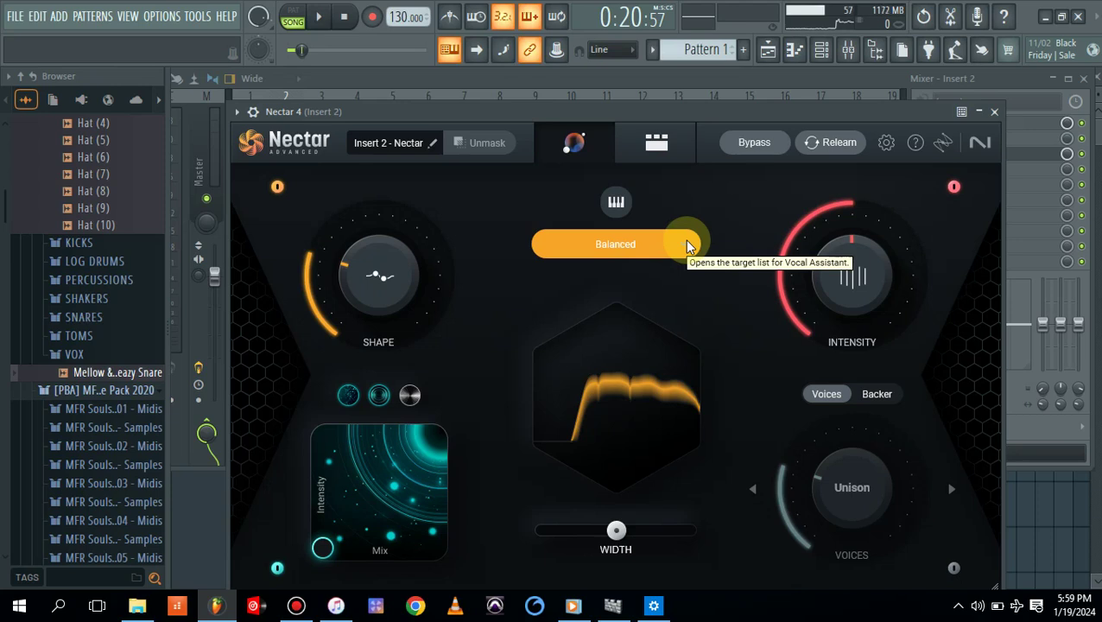
left_click(688, 246)
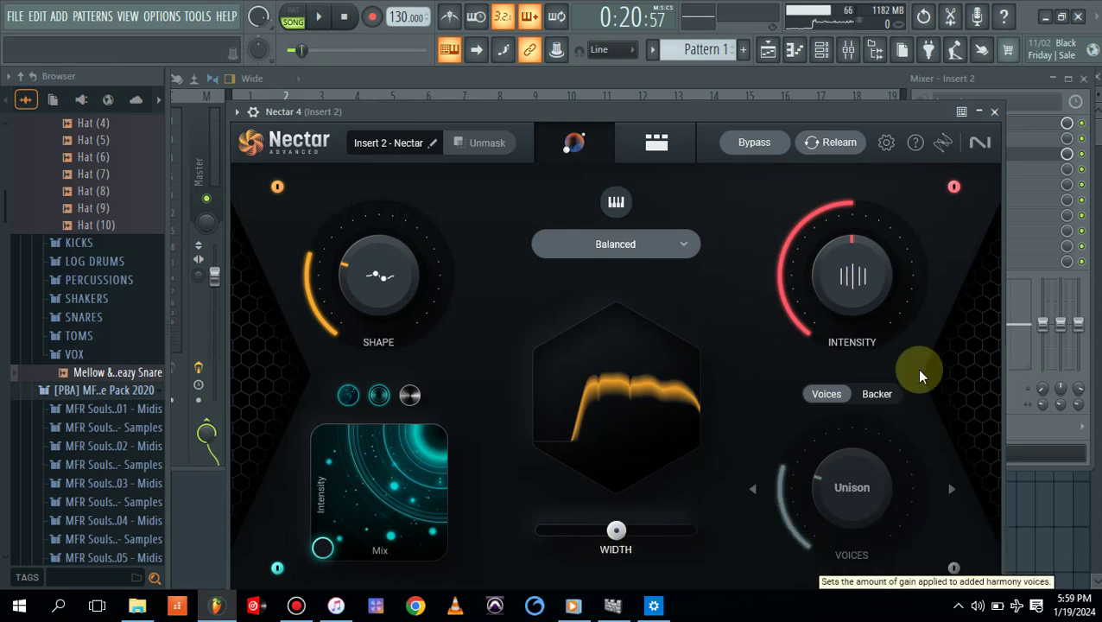
left_click(327, 25)
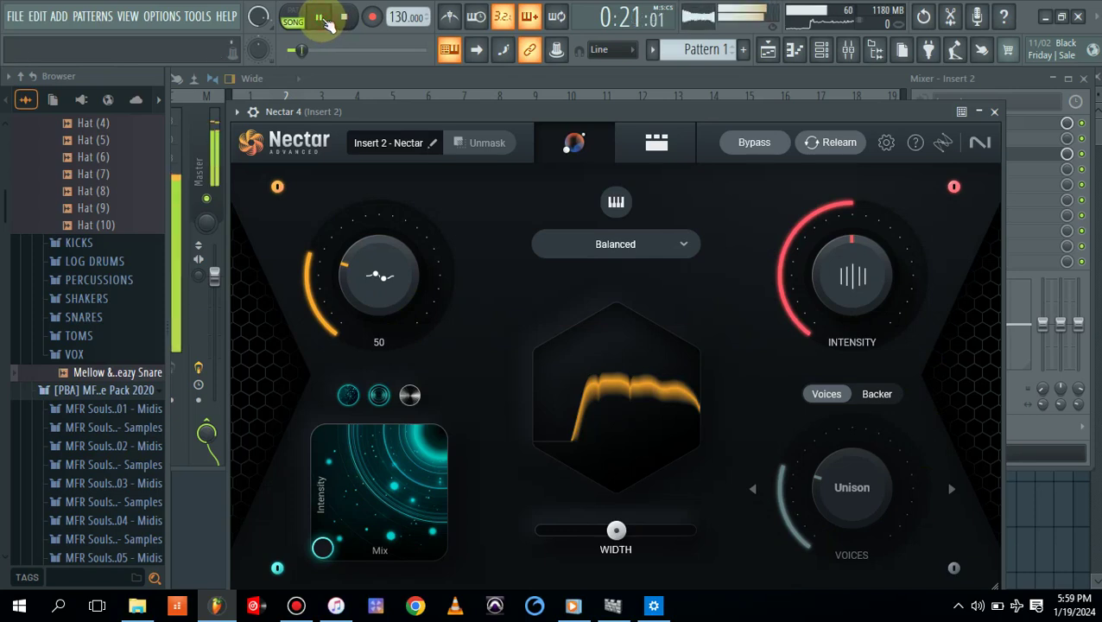
left_click(771, 51)
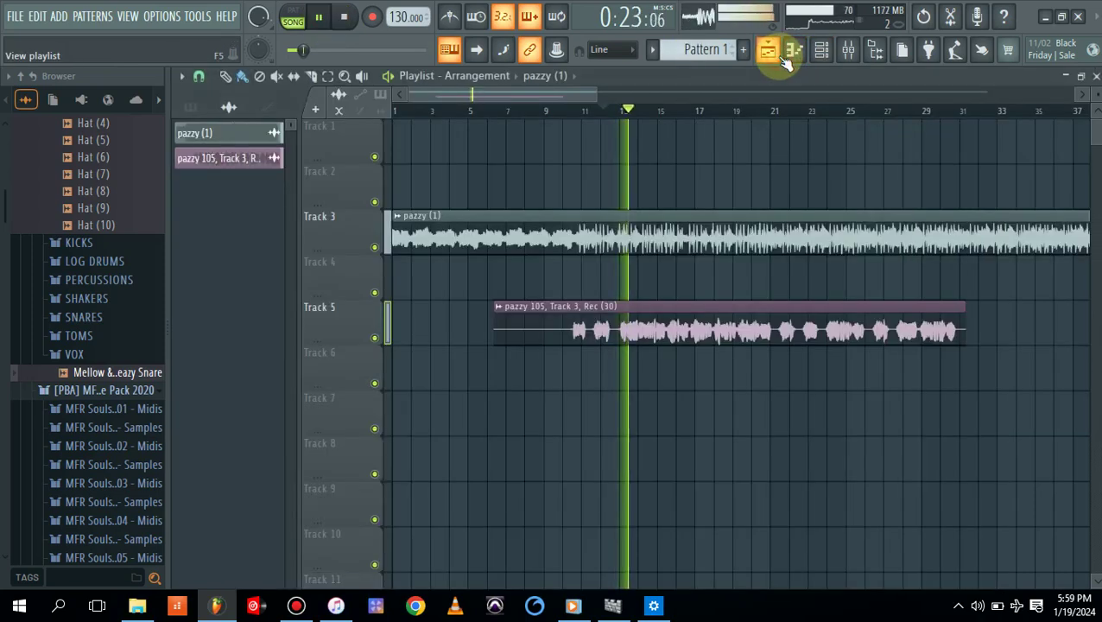
key("space")
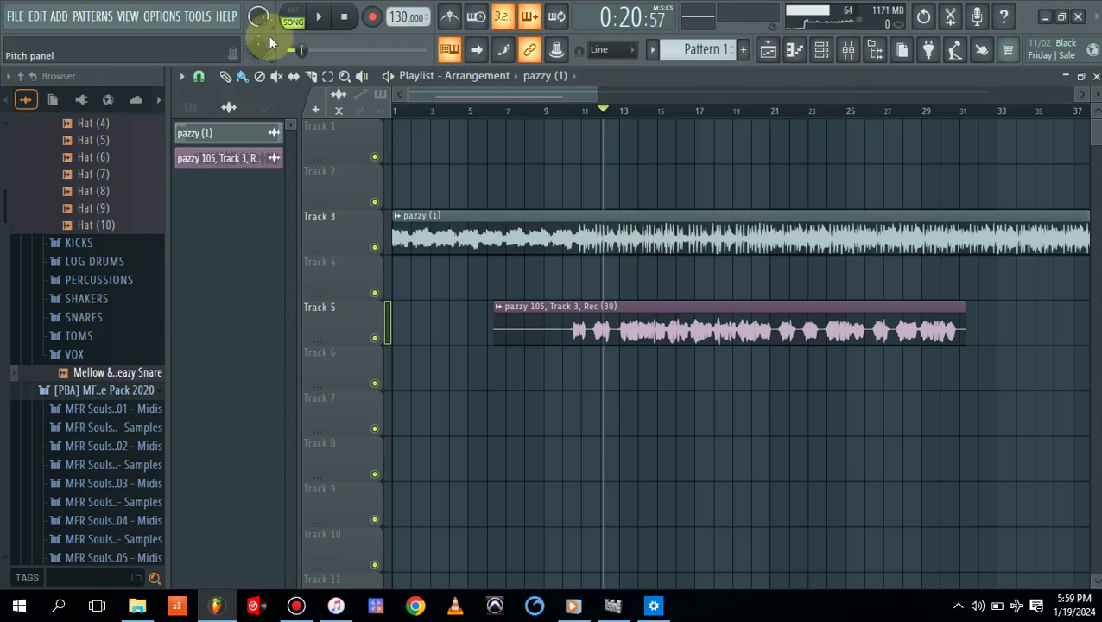
key("space")
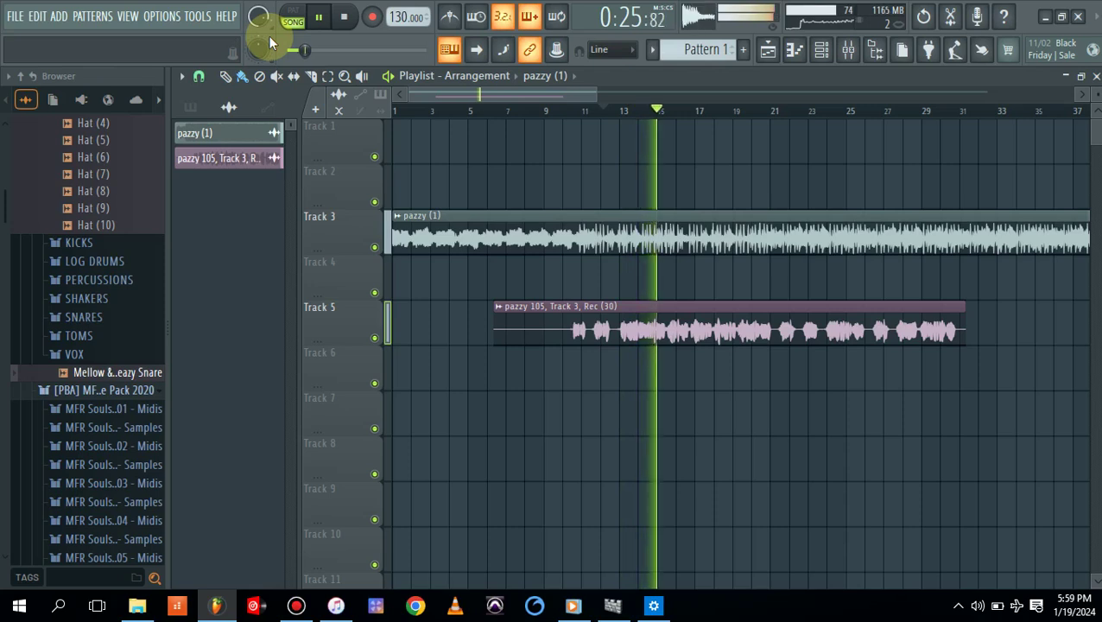
key("space")
left_click(149, 19)
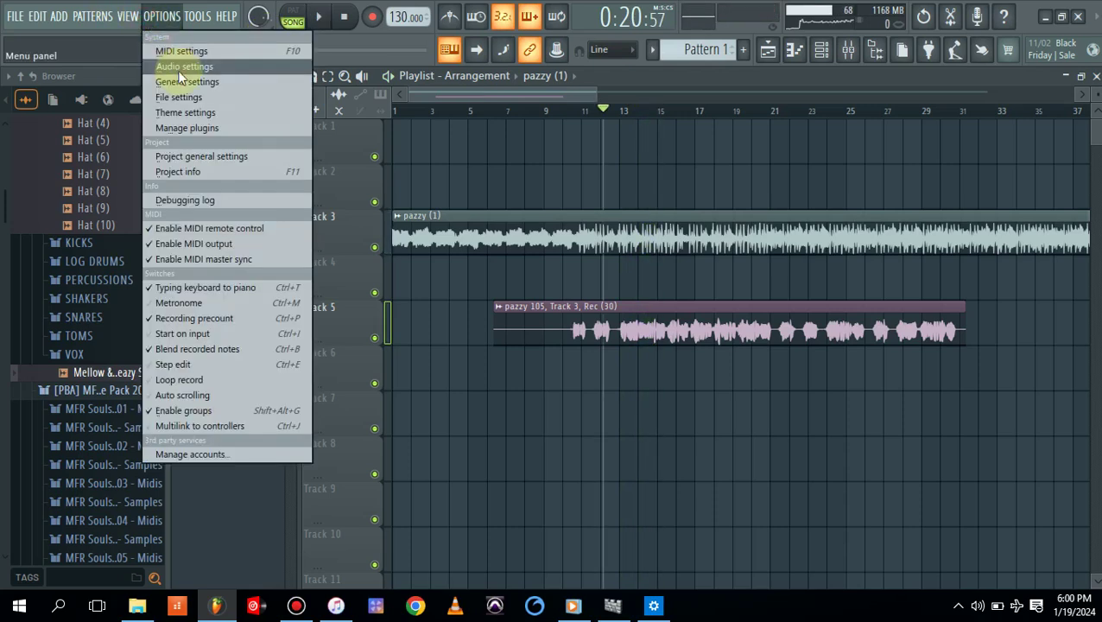
left_click(308, 65)
left_click(413, 117)
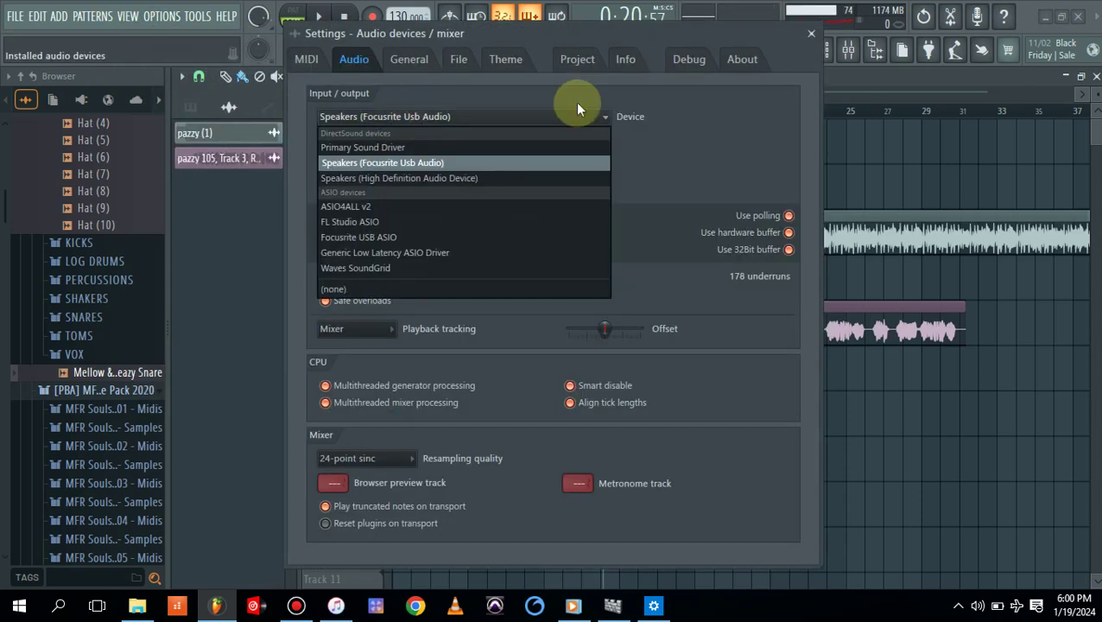
left_click(812, 33)
left_click(813, 32)
- Set the audio device's buffer length to 8192 samples and play the song to test it
key("space")
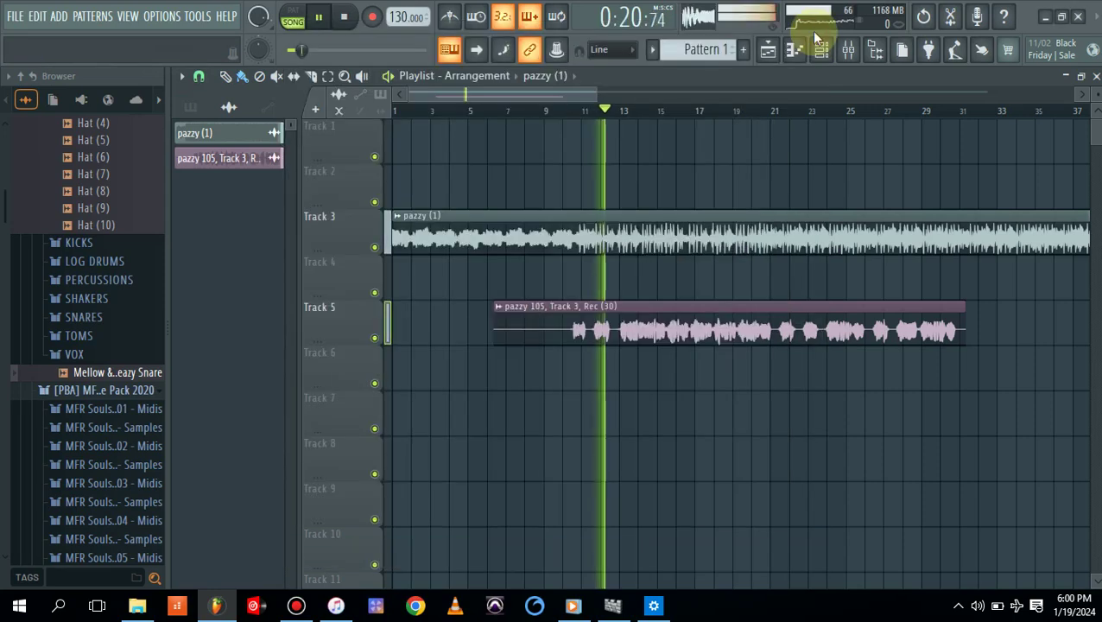
key("space")
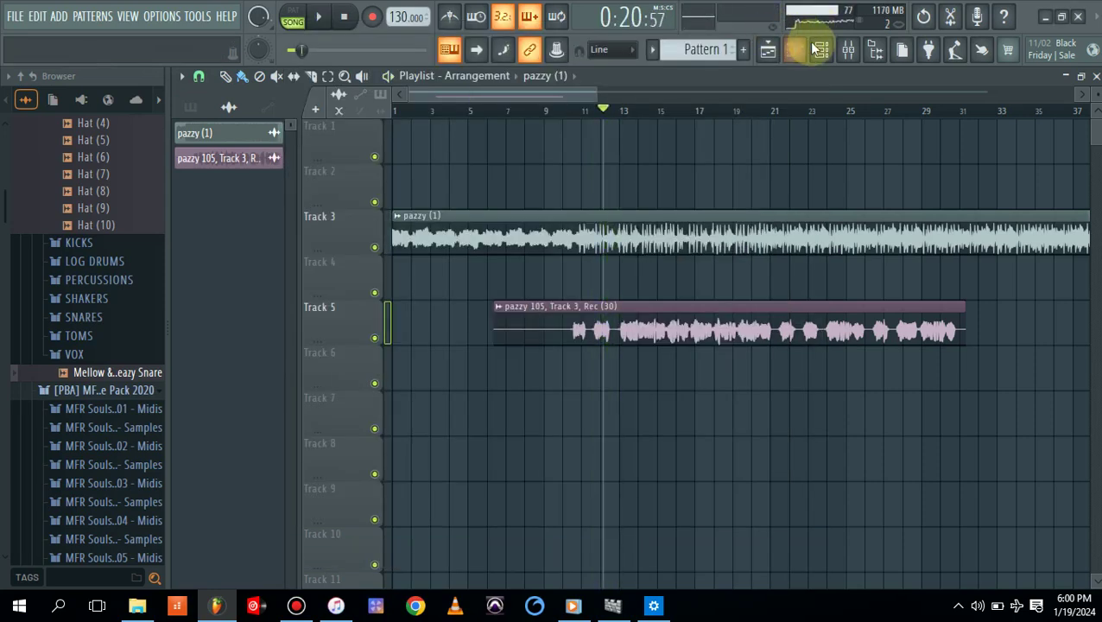
left_click(164, 16)
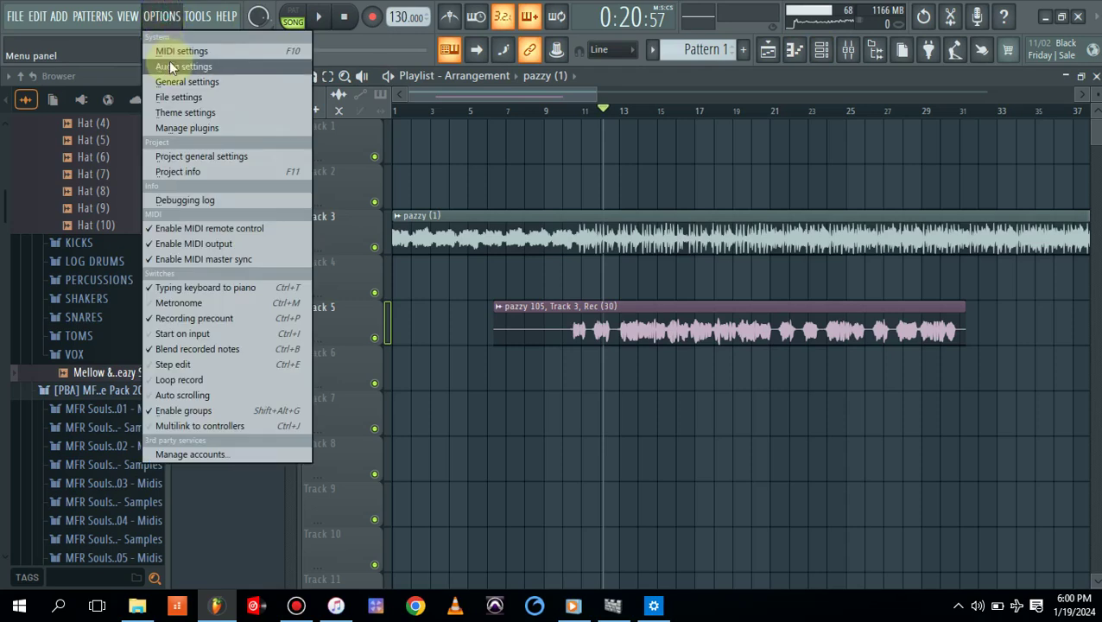
left_click(172, 67)
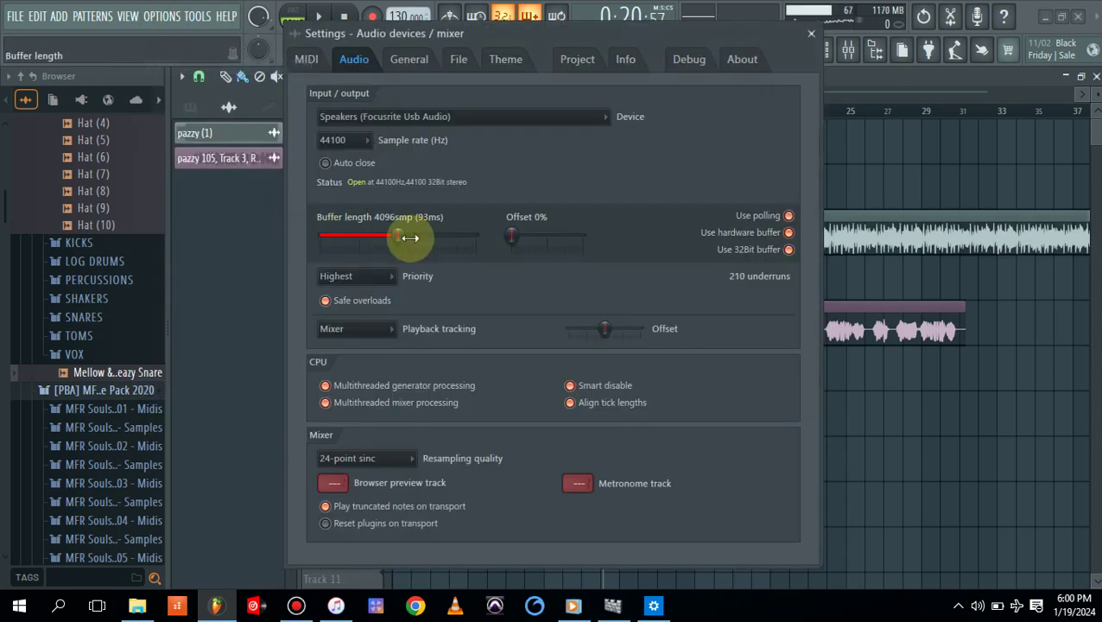
left_click_drag(467, 251, 615, 246)
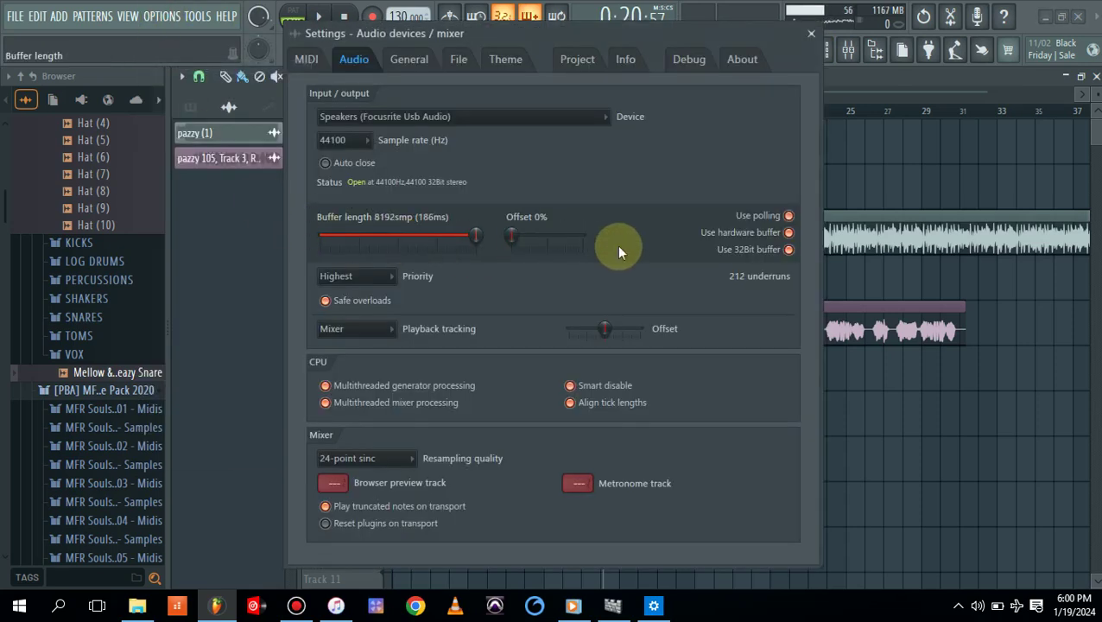
left_click(319, 16)
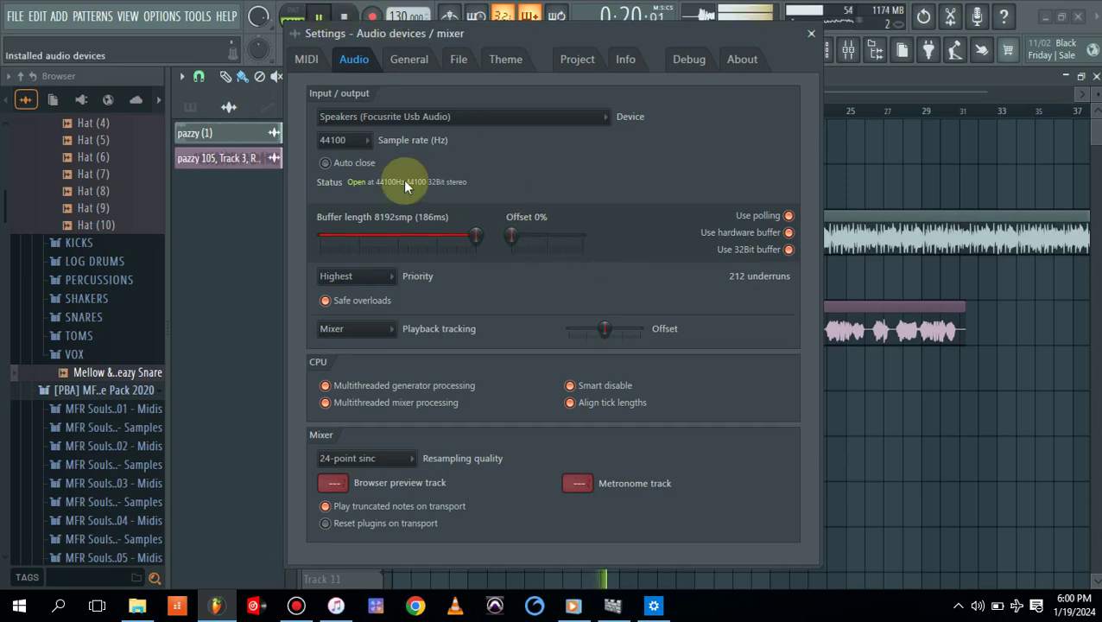
left_click(812, 34)
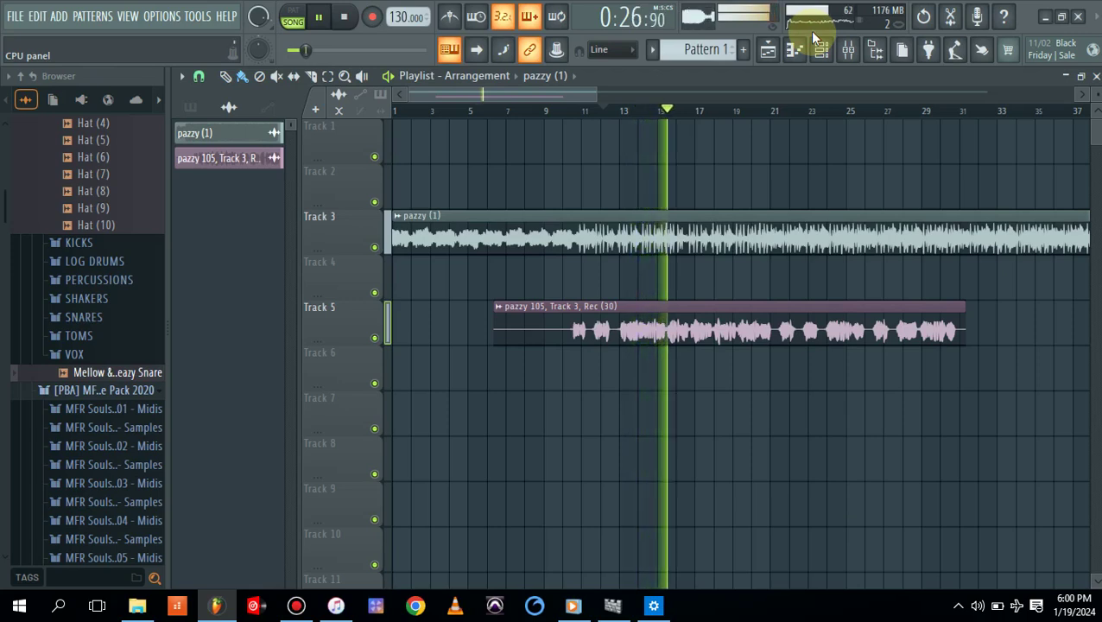
key("space")
- Load Fruity Reeverb 2 into the first effect slot of mixer Insert 3
left_click(848, 44)
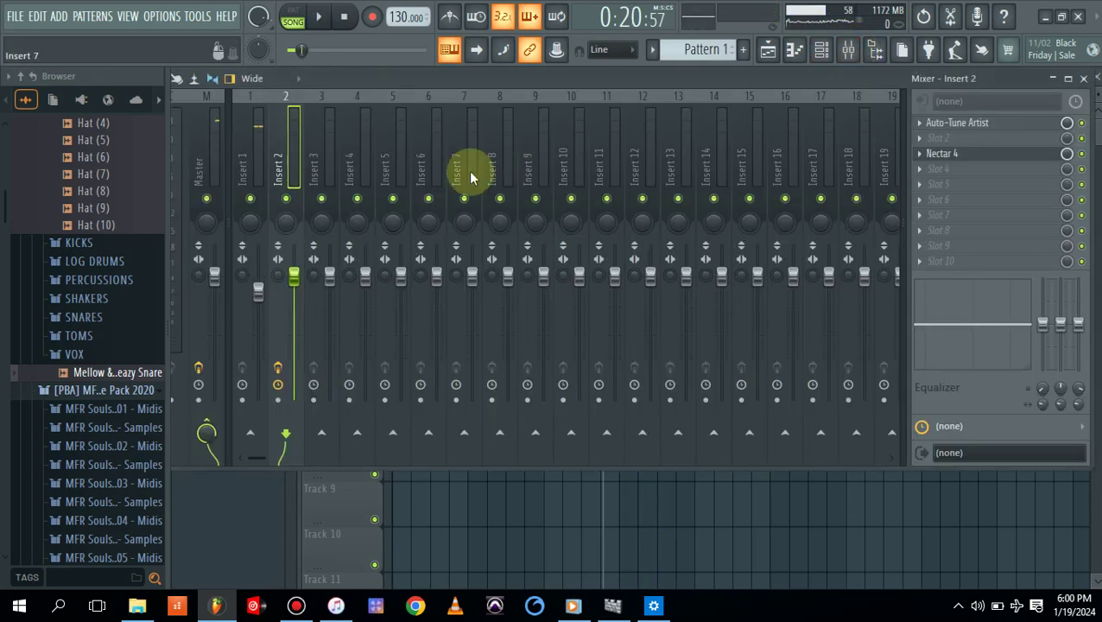
left_click(333, 162)
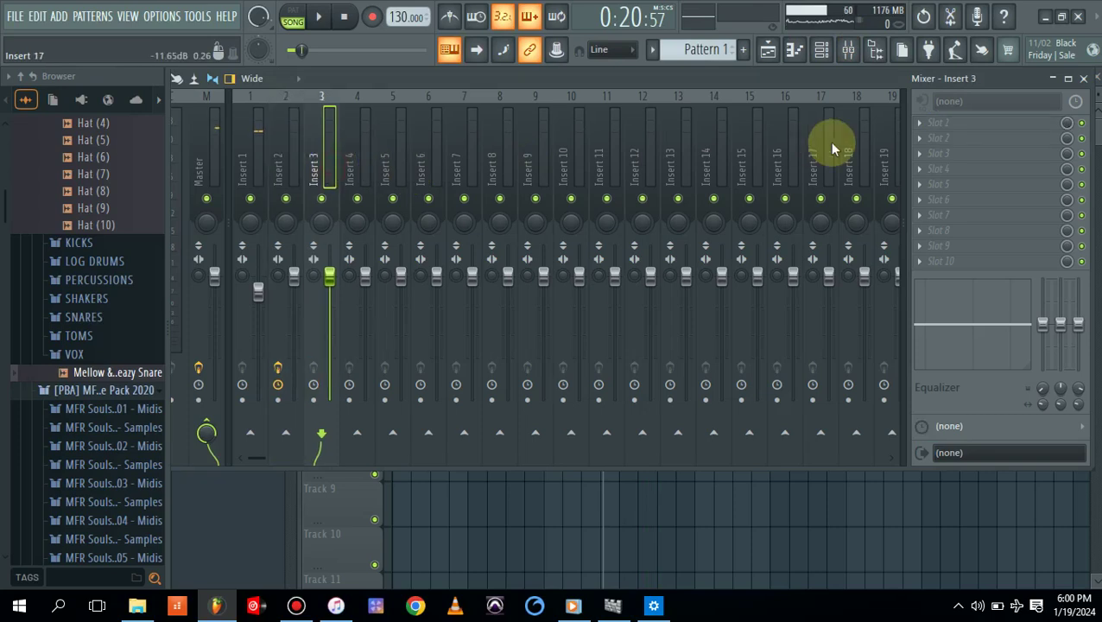
left_click(921, 122)
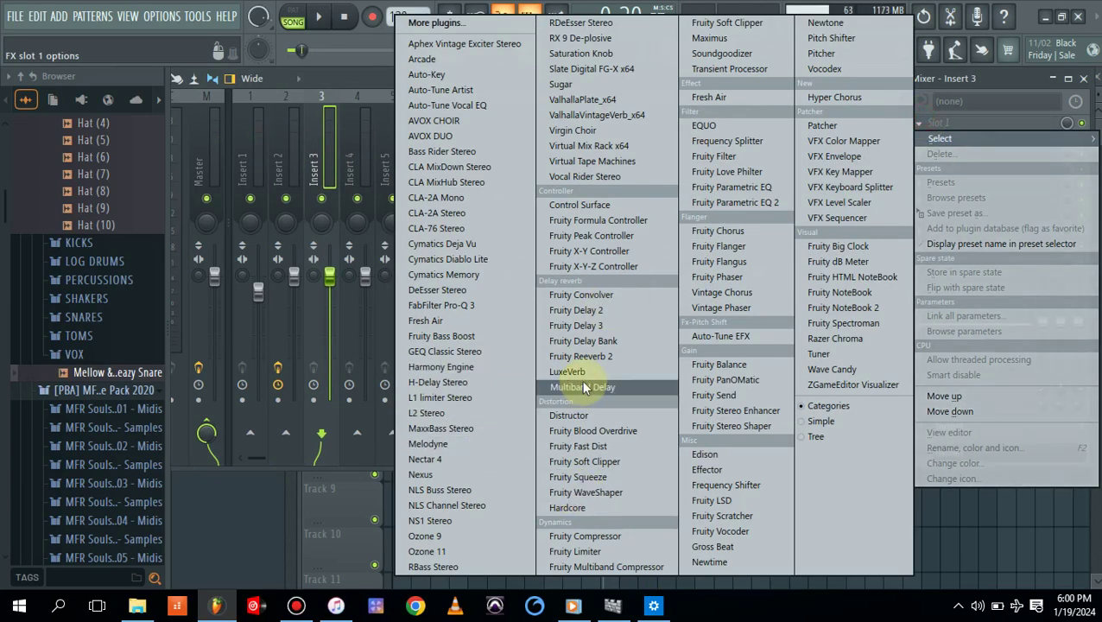
left_click(605, 356)
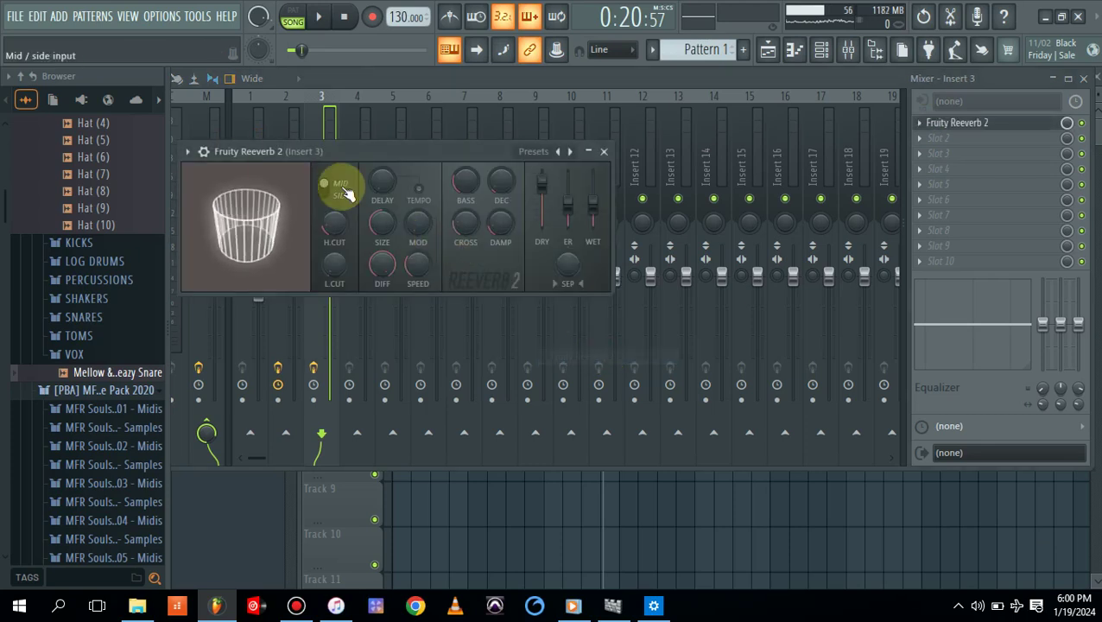
- Apply the Large Hall preset to Fruity Reeverb 2 on Insert 3
left_click(186, 152)
mouse_move(259, 213)
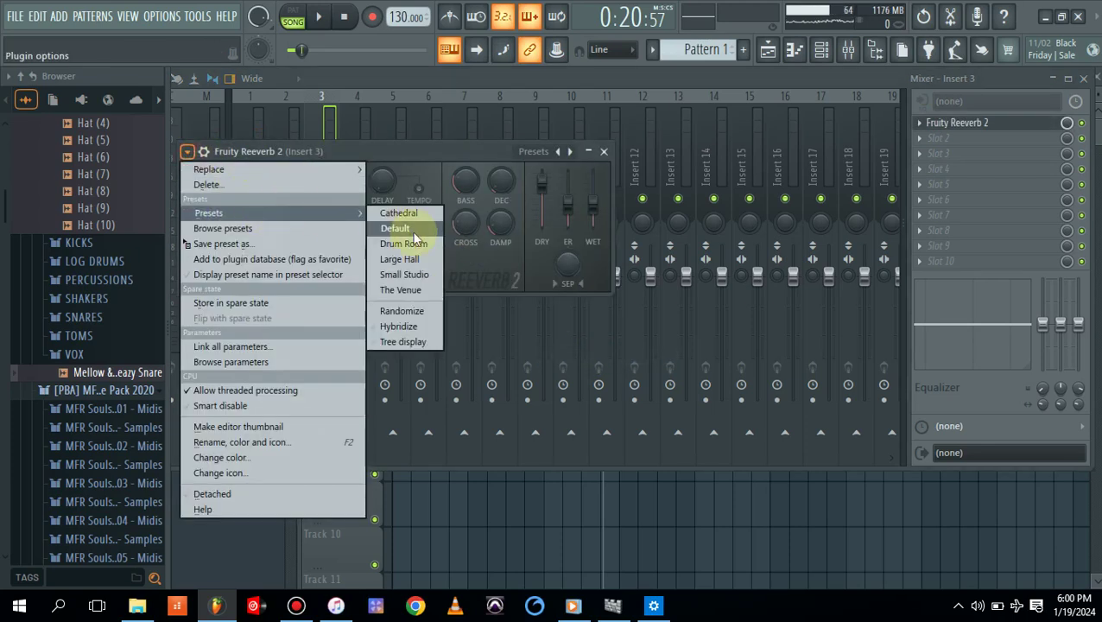
left_click(416, 259)
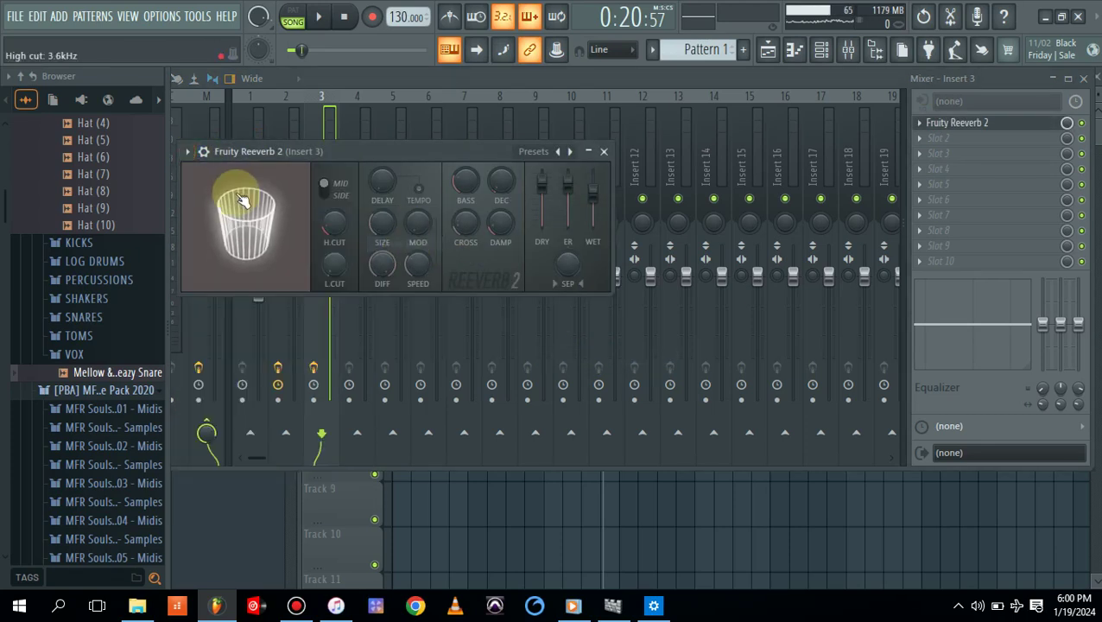
left_click(185, 153)
mouse_move(316, 213)
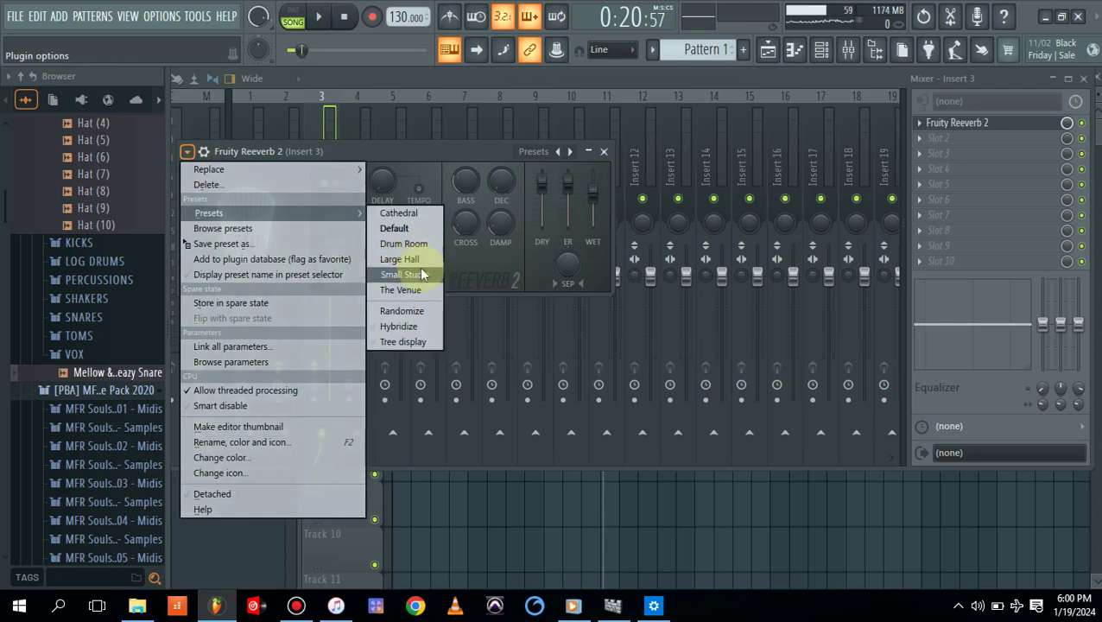
left_click(417, 260)
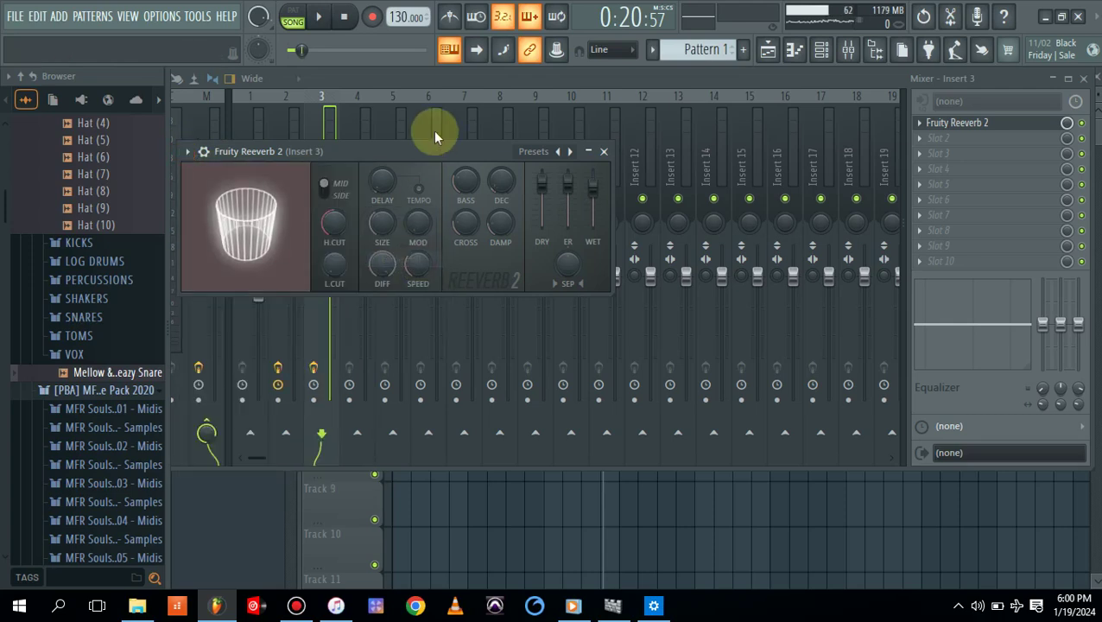
- Route the vocal on Insert 2 to the reverb on Insert 3 with a 75% send level, and audition the song
left_click(445, 81)
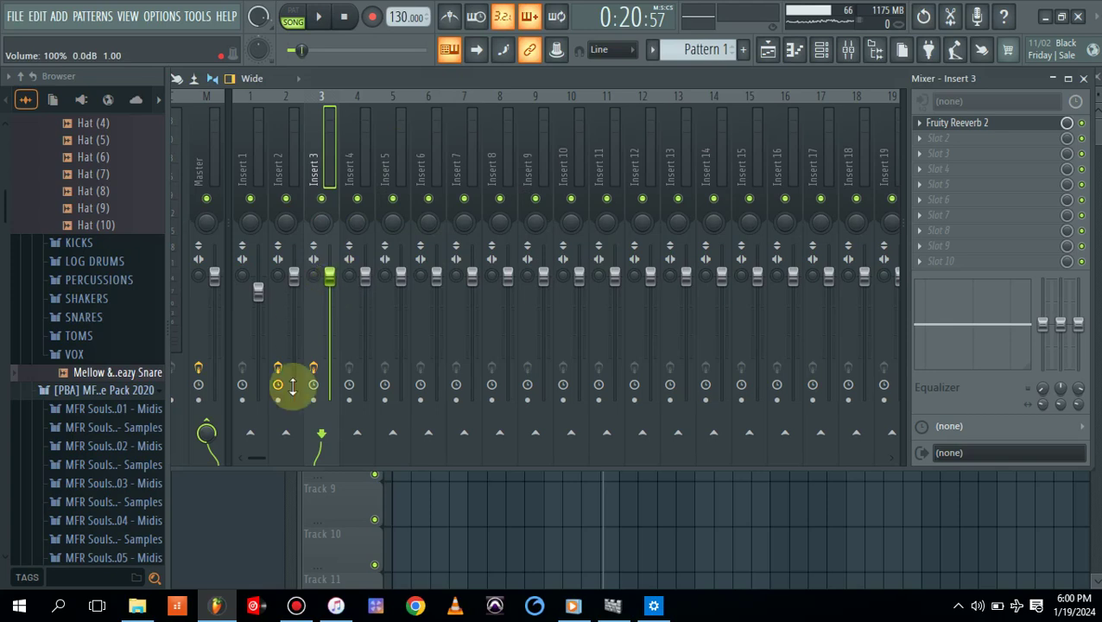
left_click(282, 175)
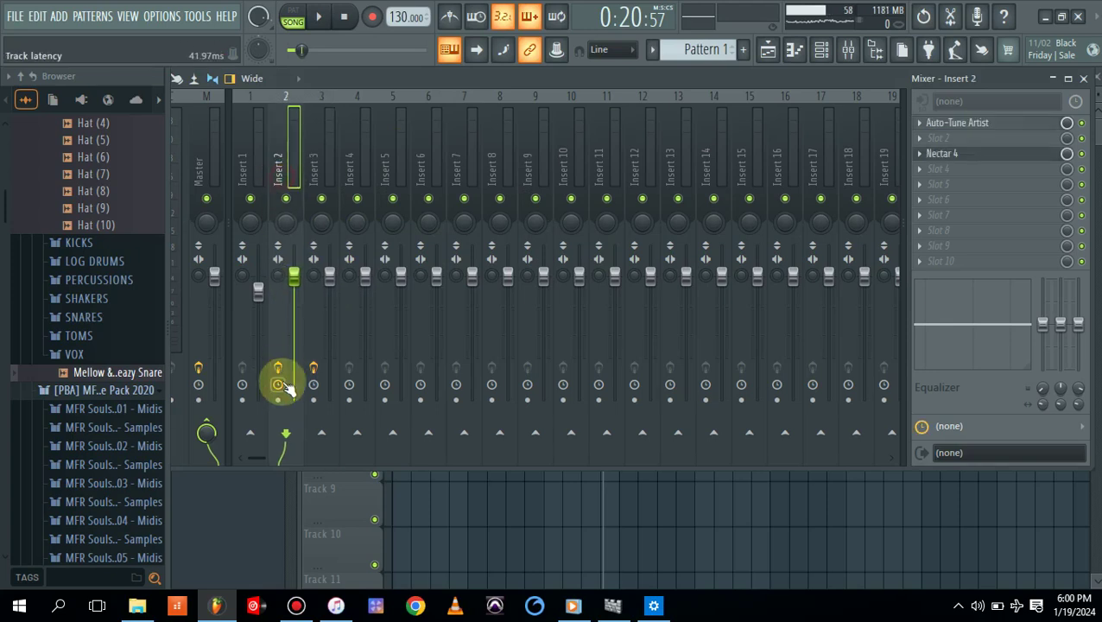
left_click_drag(325, 439, 325, 457)
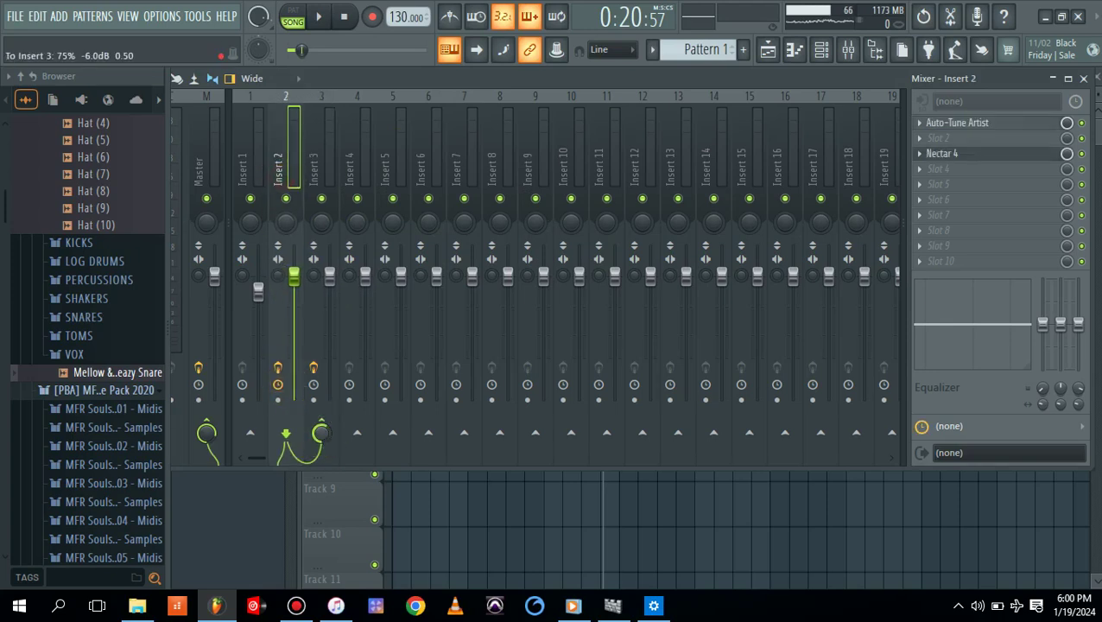
key("space")
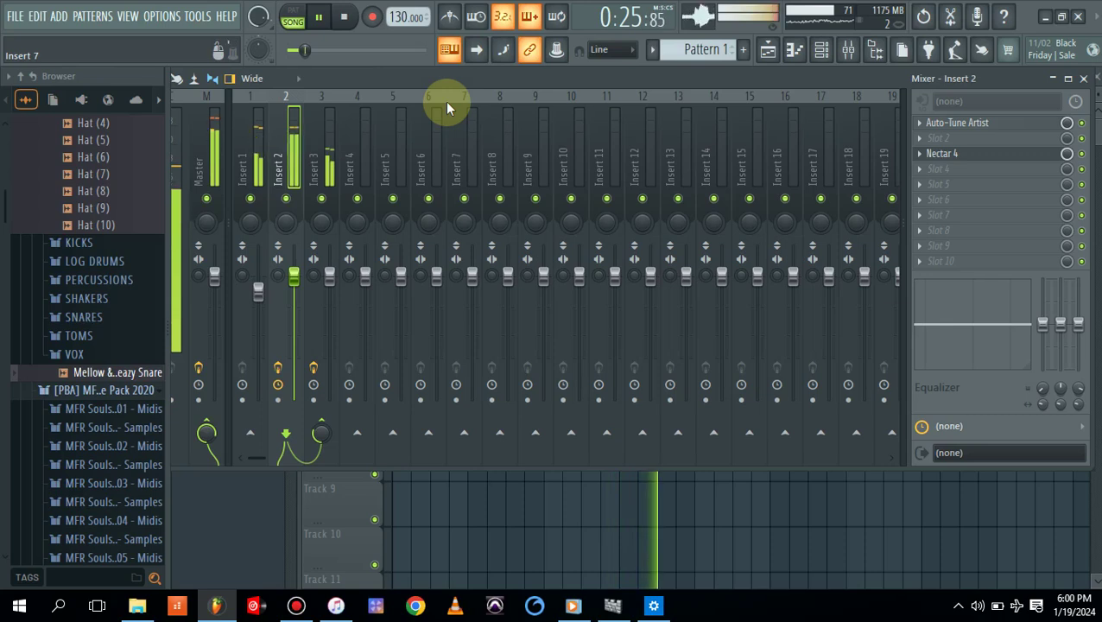
key("space")
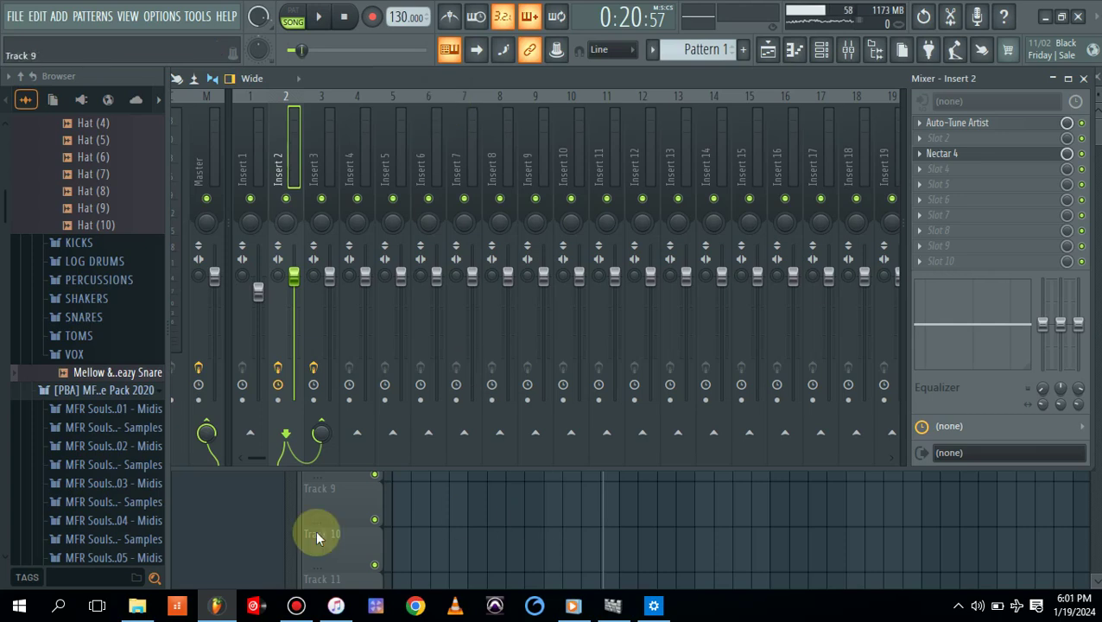
left_click(295, 608)
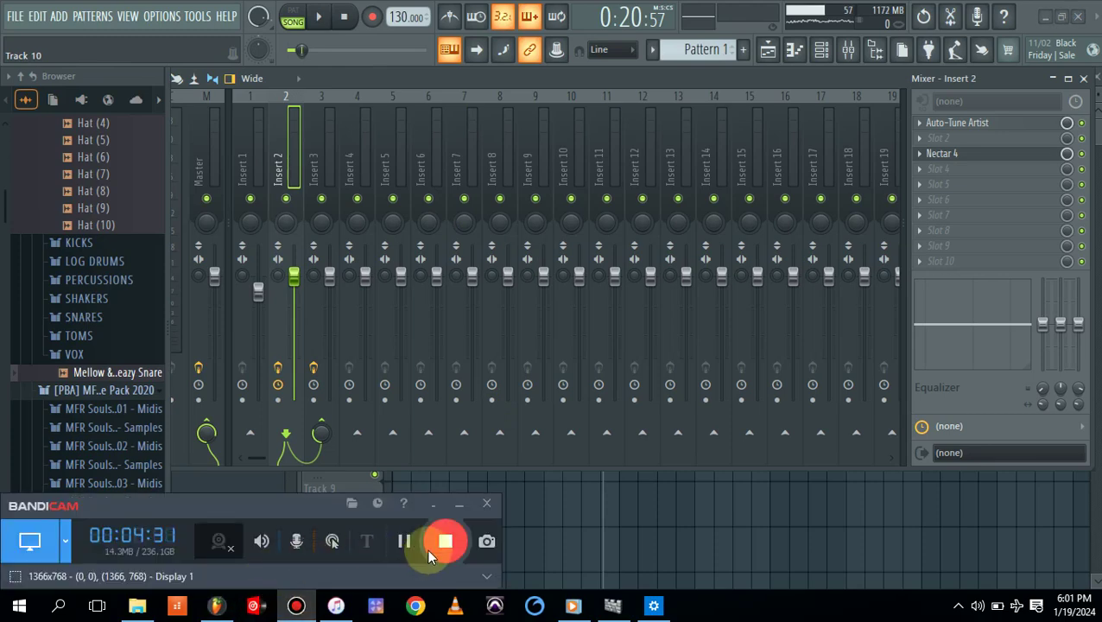